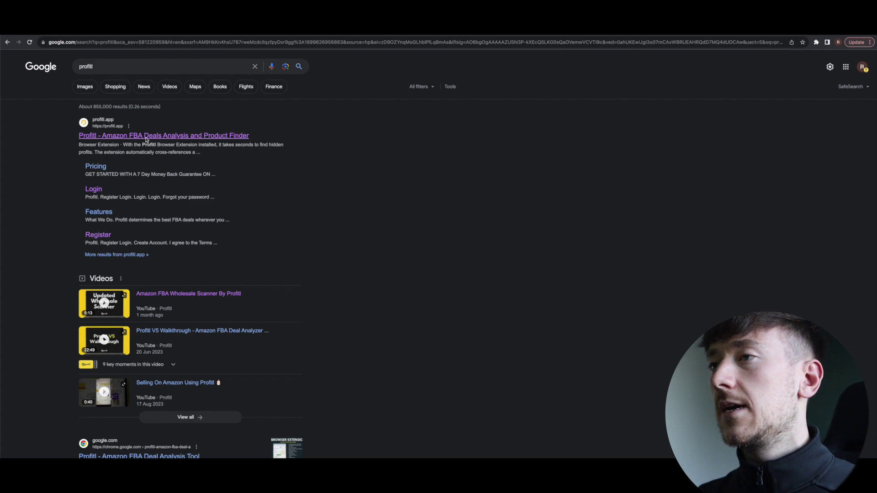
- Open the Profitl website from the search results and go to its login page
click(146, 140)
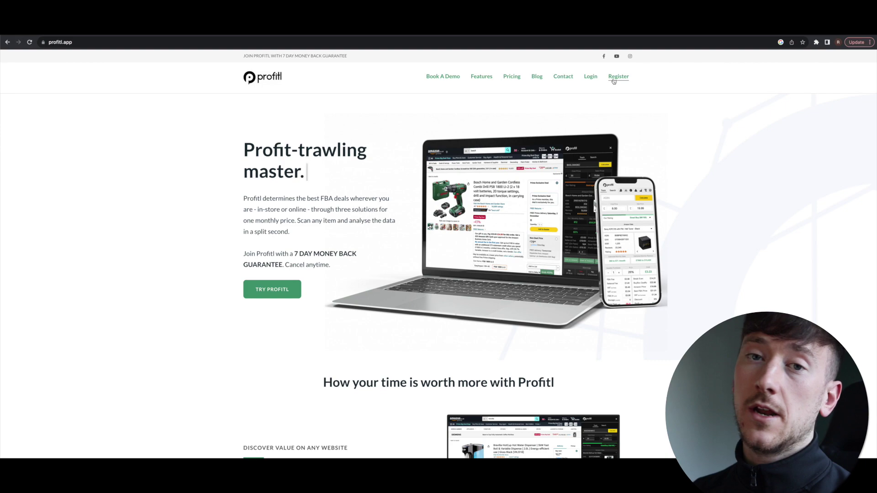
click(590, 76)
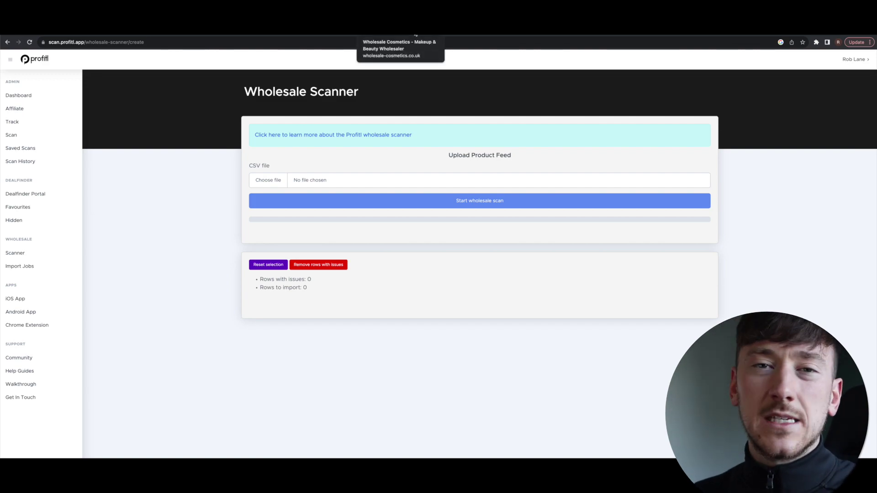
- Download the price list from the Wholesale Cosmetics site and load the price-list (1) file into Profitl's wholesale scanner
click(415, 35)
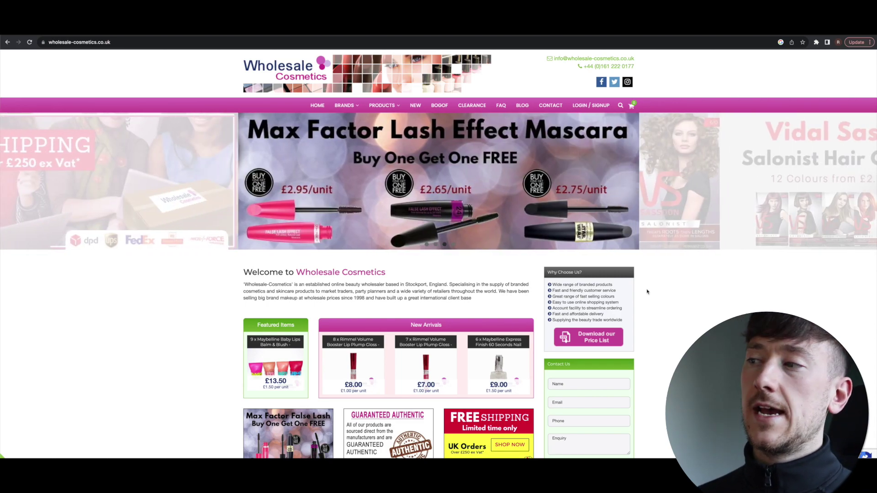
click(583, 342)
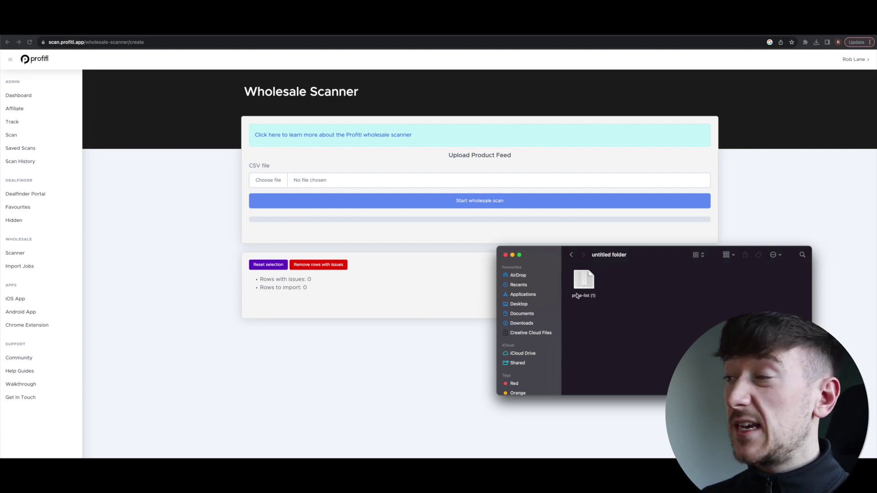
drag(581, 290, 301, 180)
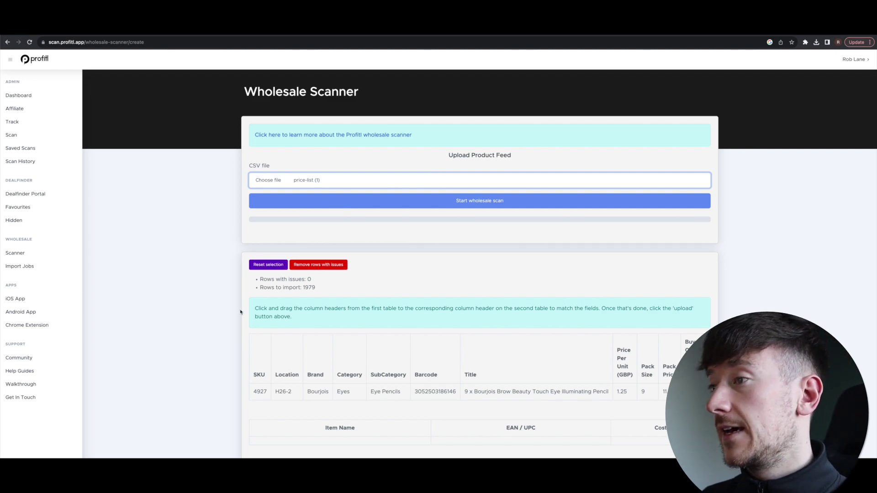
- Map the Barcode column to EAN / UPC, Title to Item Name and Price Per Unit (GBP) to Cost
scroll(322, 319, down, 3)
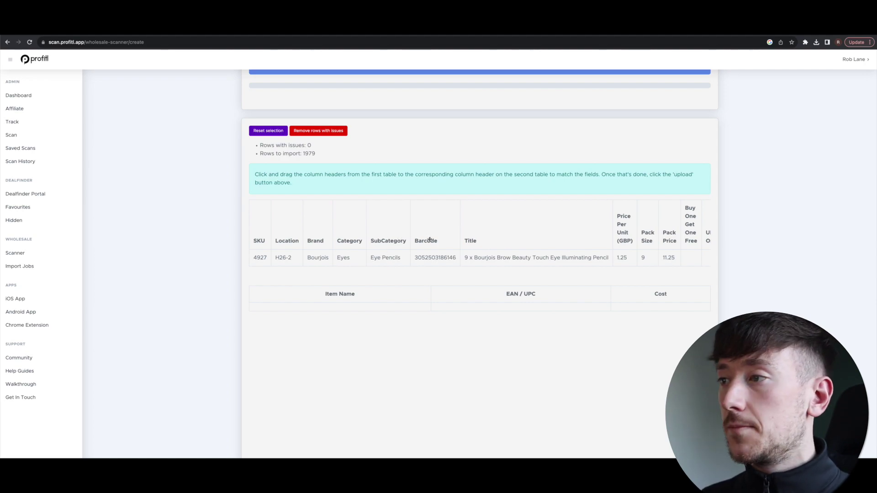
drag(429, 240, 533, 294)
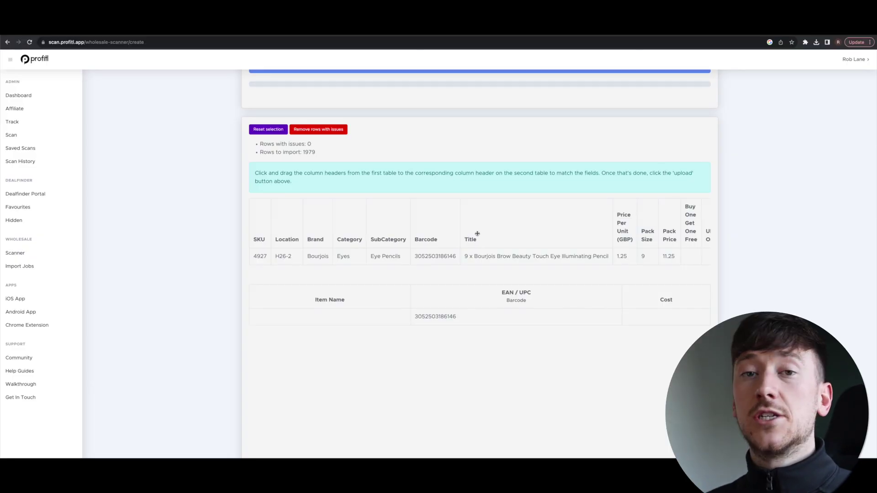
drag(478, 233, 329, 303)
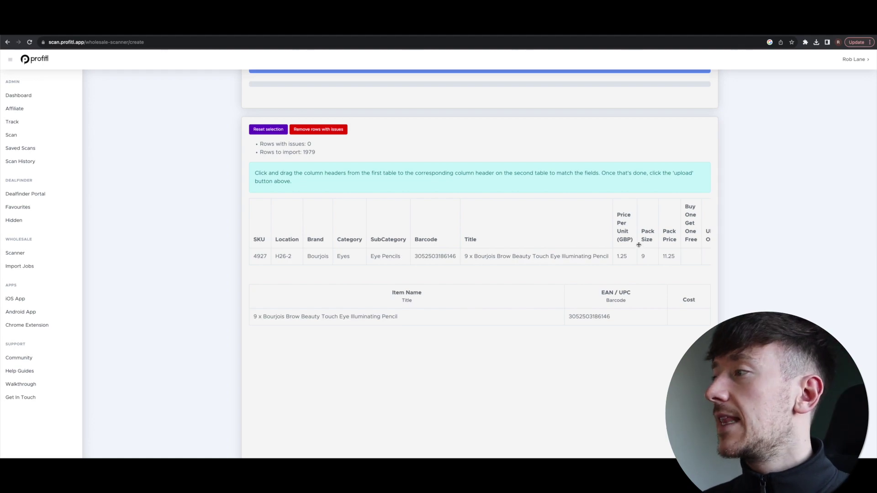
drag(635, 243, 695, 302)
- Remove the rows with issues from the product feed and start the wholesale scan
scroll(418, 339, down, 3)
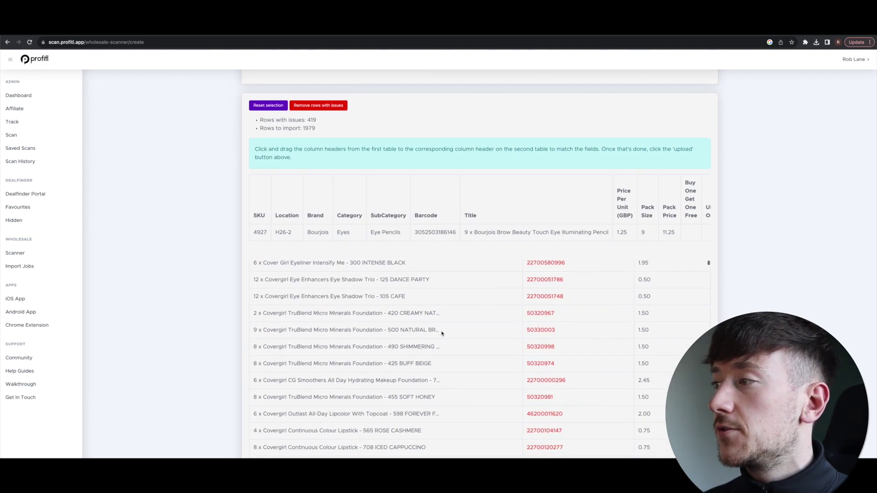
scroll(193, 152, up, 2)
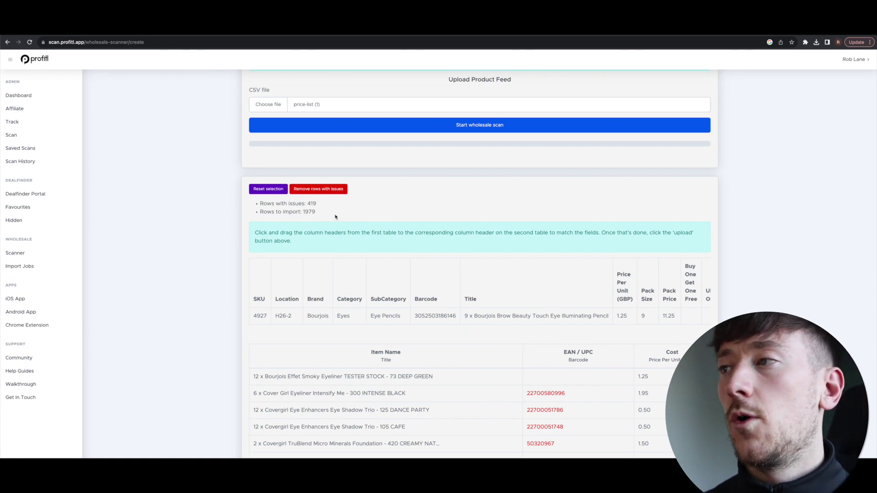
click(315, 190)
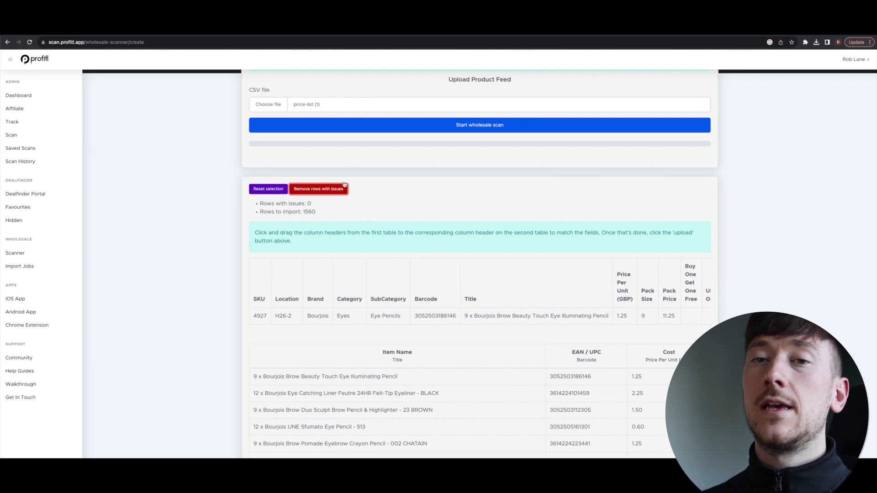
click(440, 129)
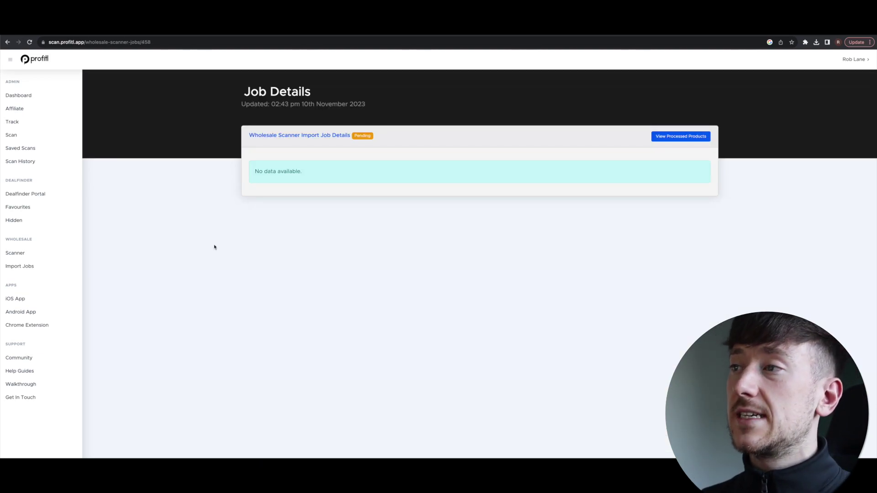
- Open the newest scan, created 10th Nov 2023 02:43 PM, from the wholesale scanner import jobs
click(33, 268)
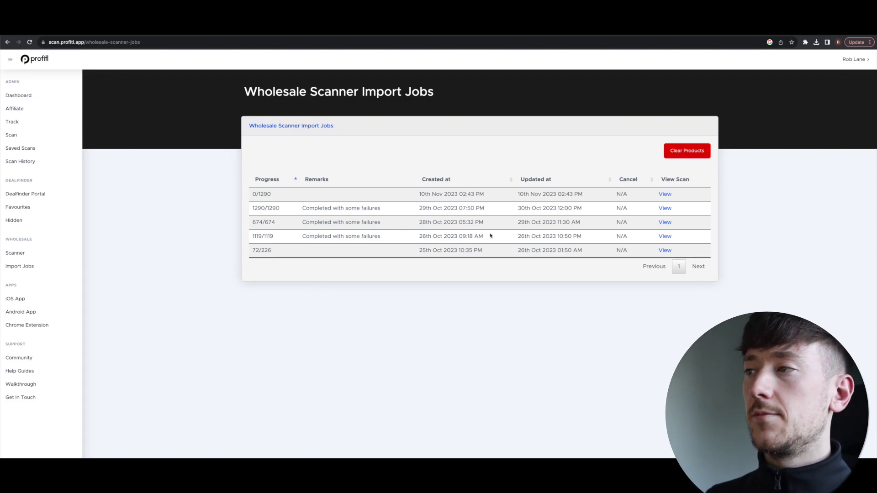
click(663, 195)
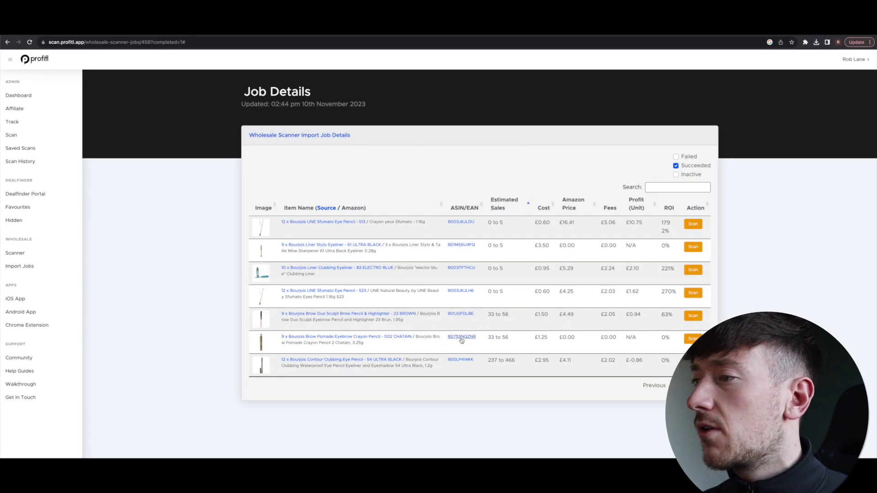
- Open the Amazon listing of the Bourjois Brow Pomade 002 CHATAIN and set its SellerAmp sale price to £4.99
click(462, 339)
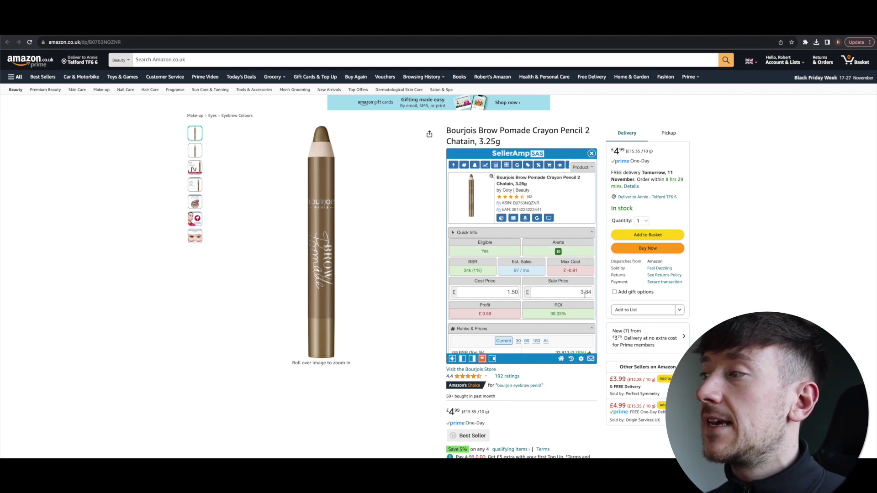
drag(580, 294, 598, 296)
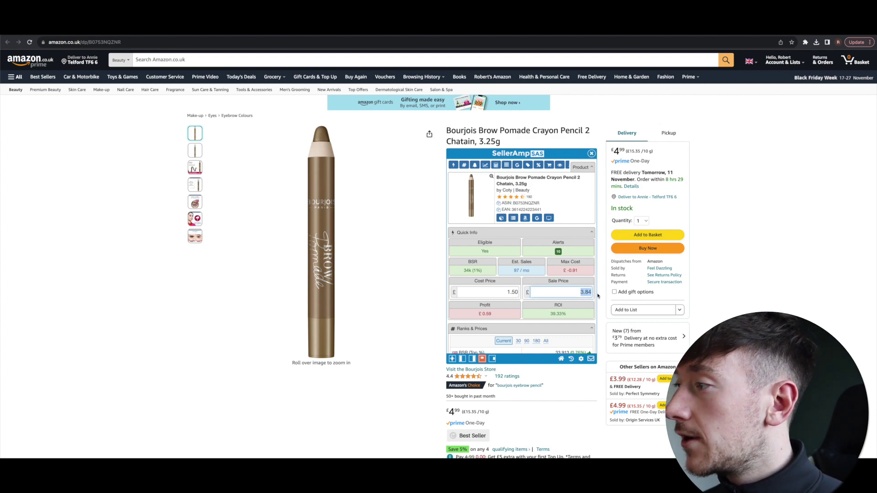
text(4.99)
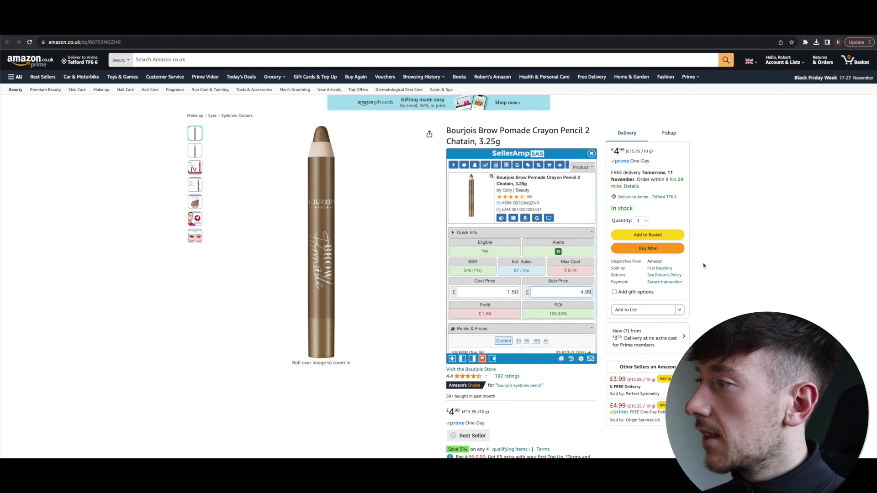
click(704, 265)
scroll(498, 296, down, 1)
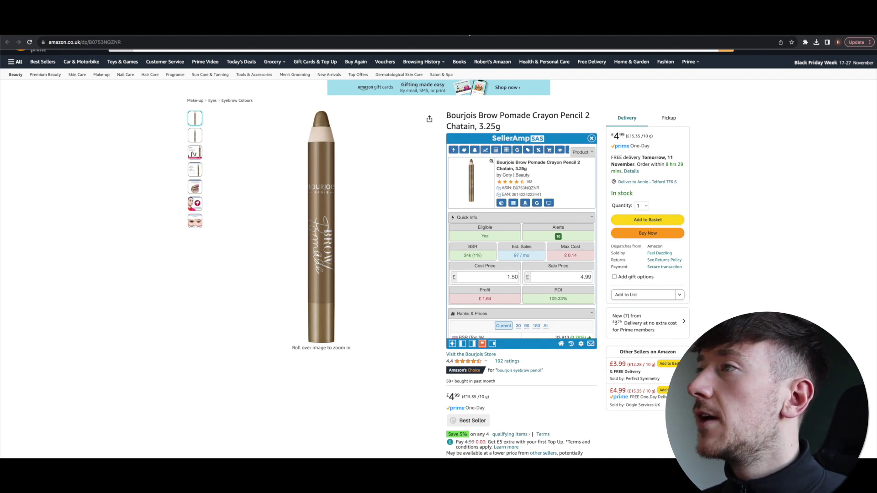
- Return to the scan's job details, check the Amazon prices and try the source link of the Brow Pomade 002 CHATAIN
key(ctrl+Tab)
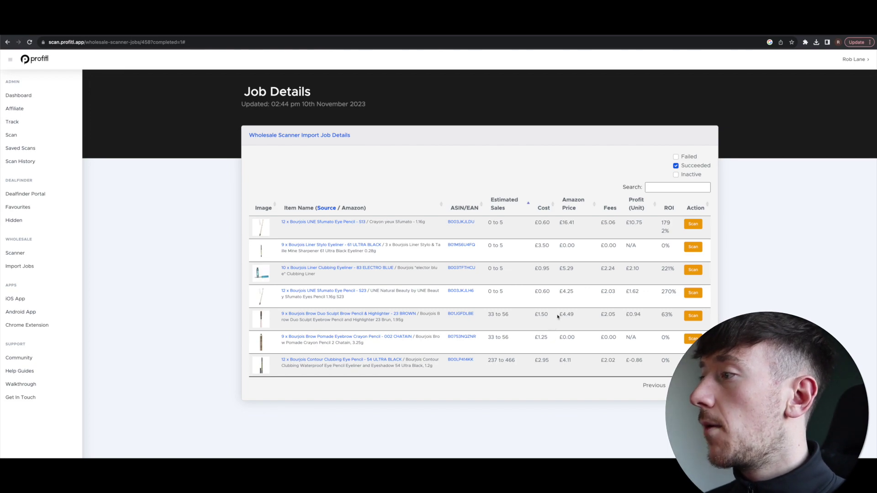
drag(560, 315, 581, 317)
click(631, 315)
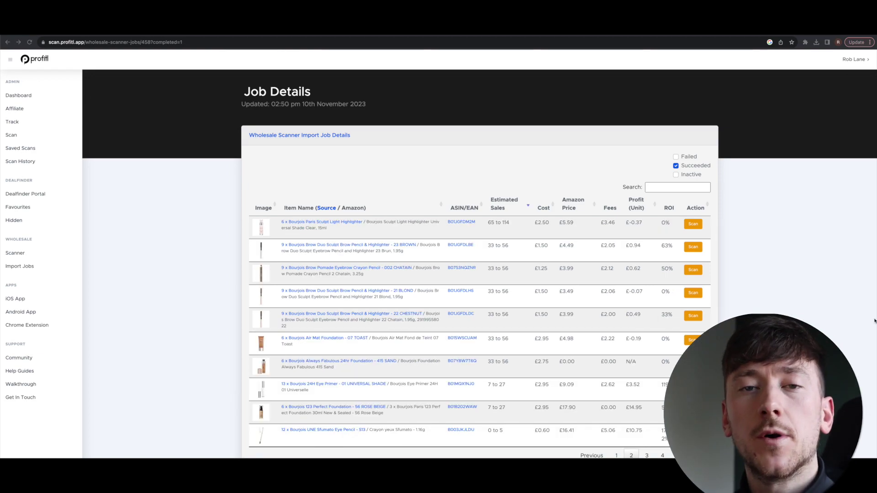
scroll(338, 424, down, 1)
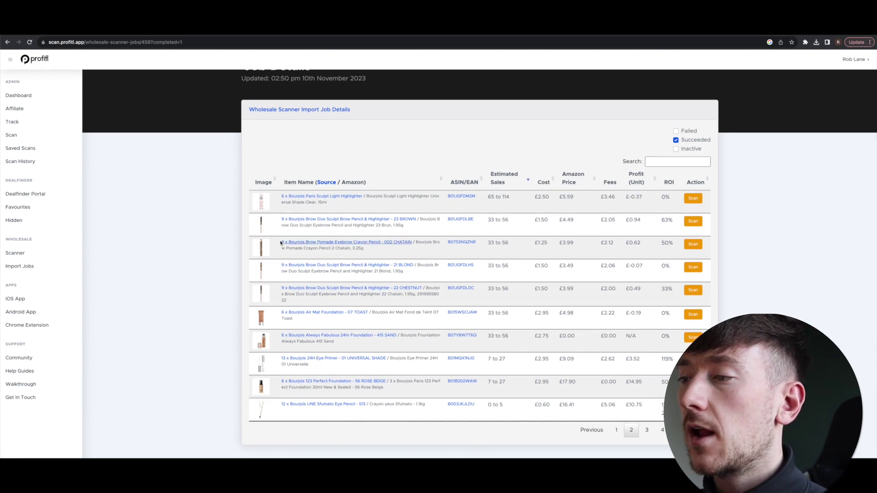
click(311, 245)
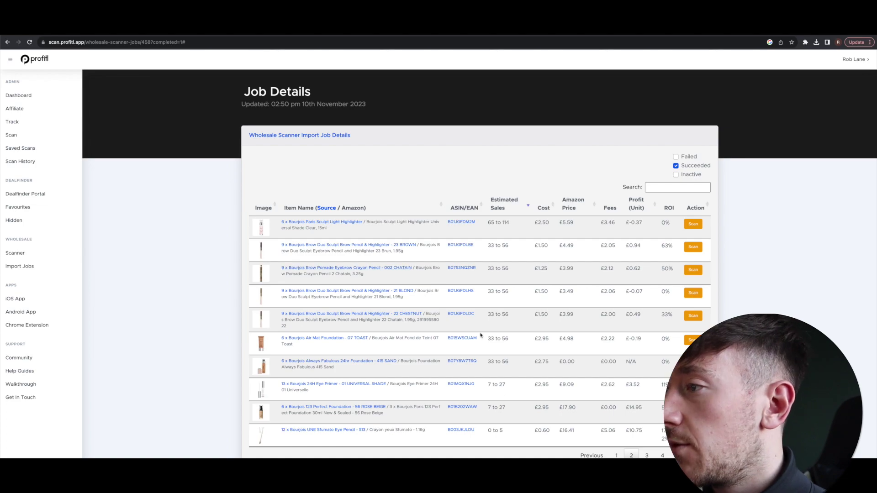
- Switch to the price-list spreadsheet in Numbers and find the product row containing "2 Chatain"
key(super+Tab)
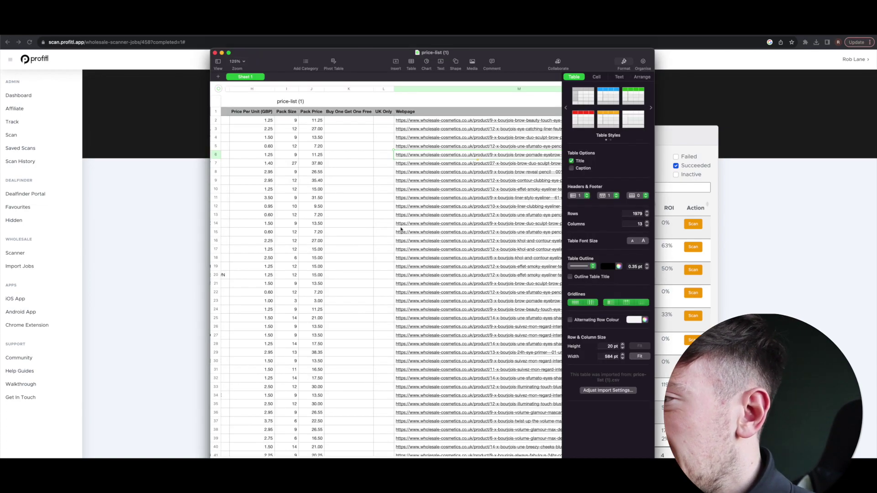
scroll(375, 167, left, 10)
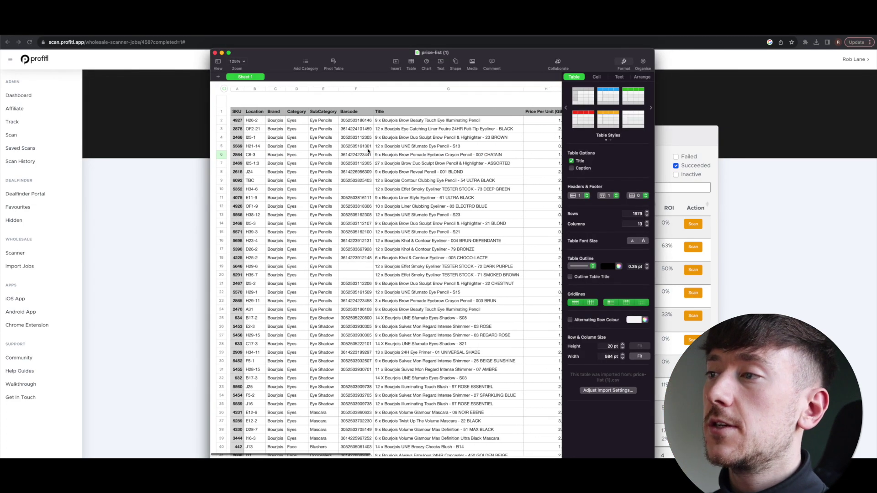
key(super+f)
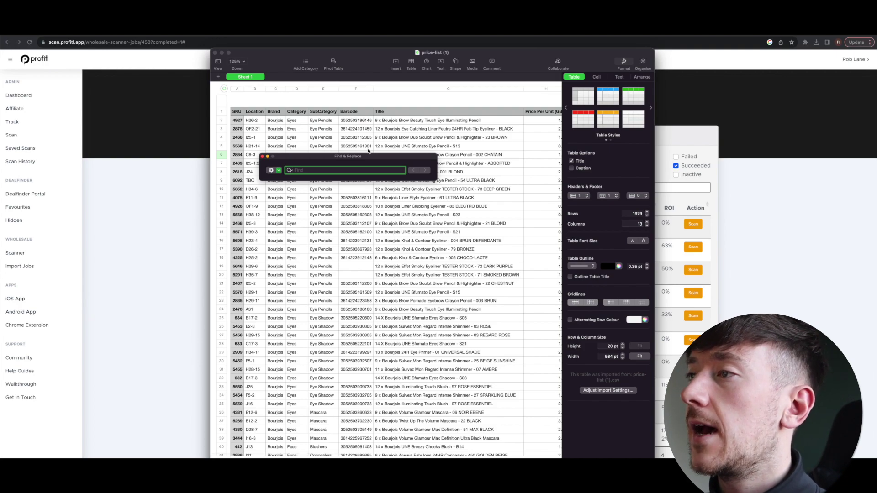
text(2 Chatain)
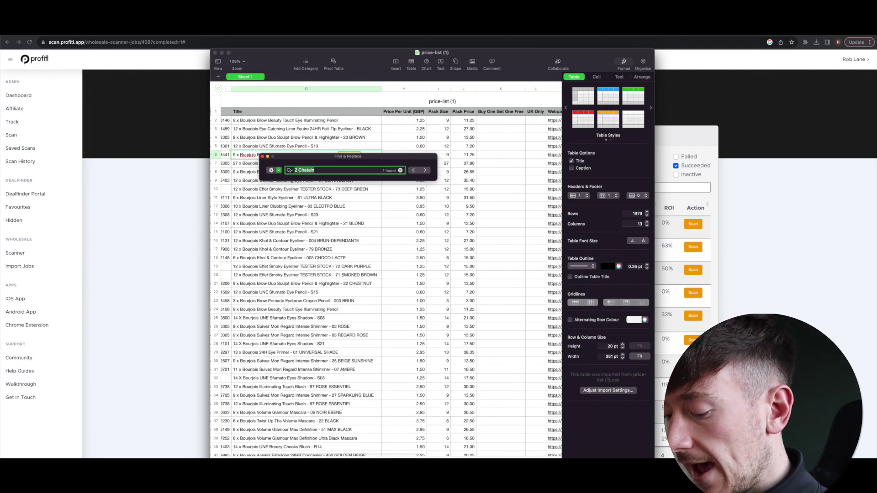
drag(372, 158, 361, 206)
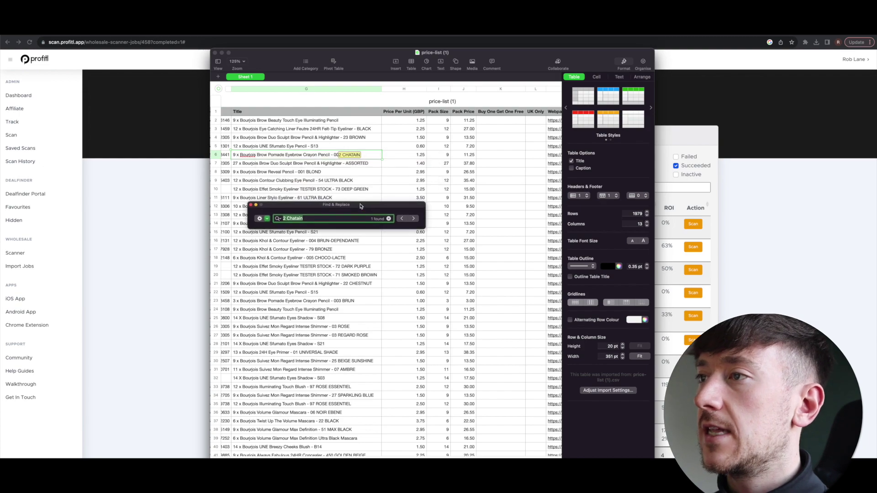
click(342, 153)
- Open the supplier webpage link in the Brow Pomade 002 CHATAIN row of the price list
scroll(361, 155, right, 3)
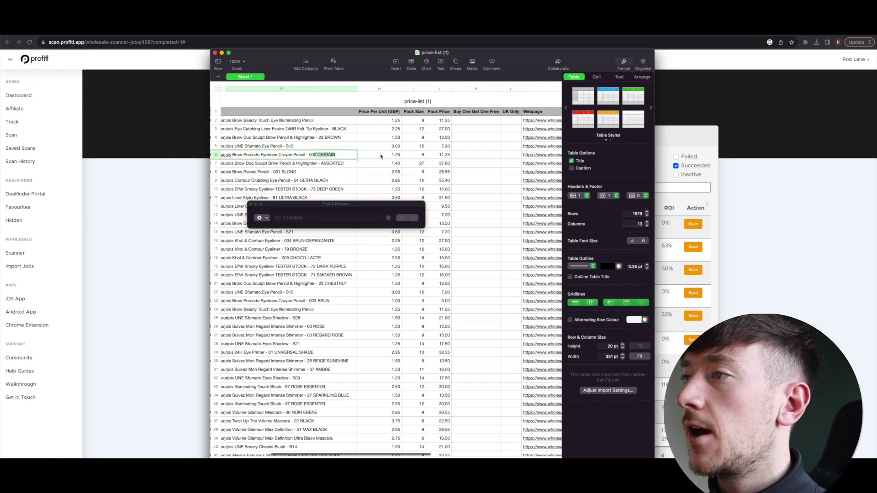
scroll(380, 157, right, 10)
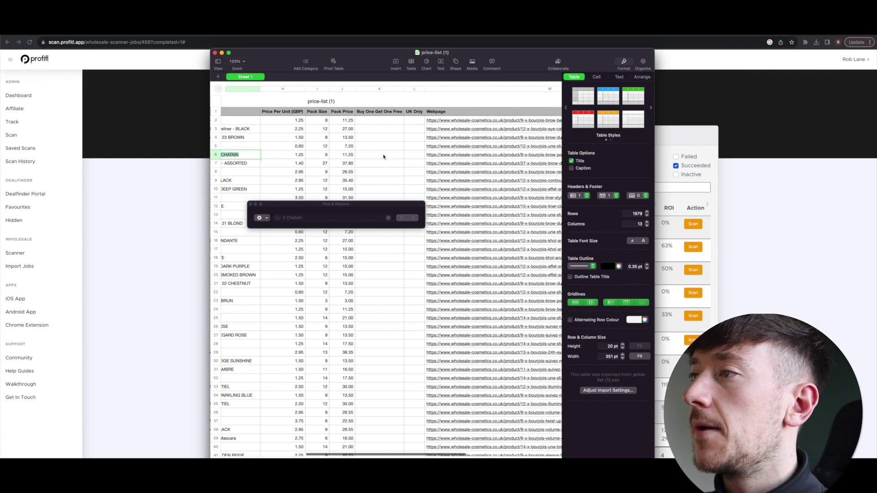
scroll(437, 158, right, 2)
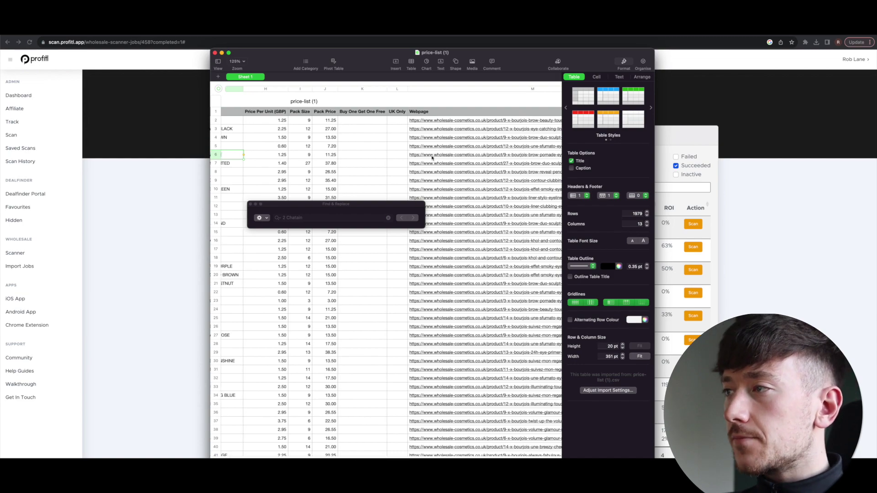
click(432, 158)
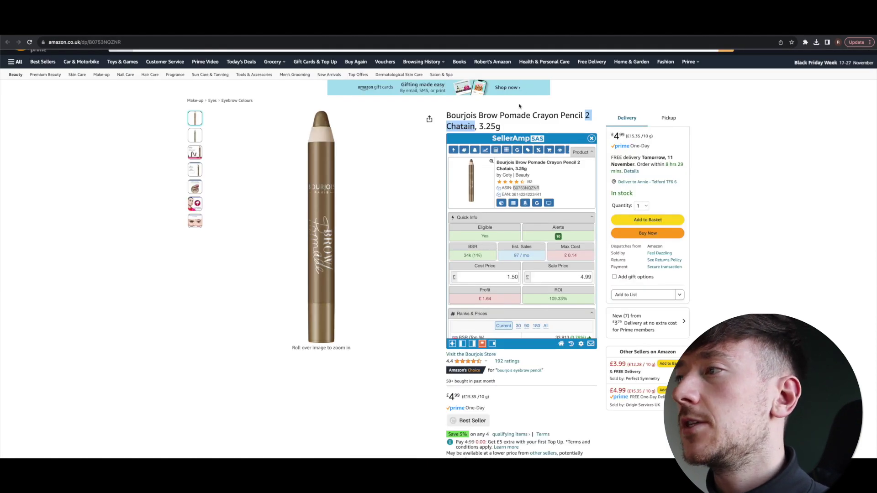
- Compare the Amazon listing with the Wholesale Cosmetics product page, examining the shade, pack size, price and barcode
click(482, 129)
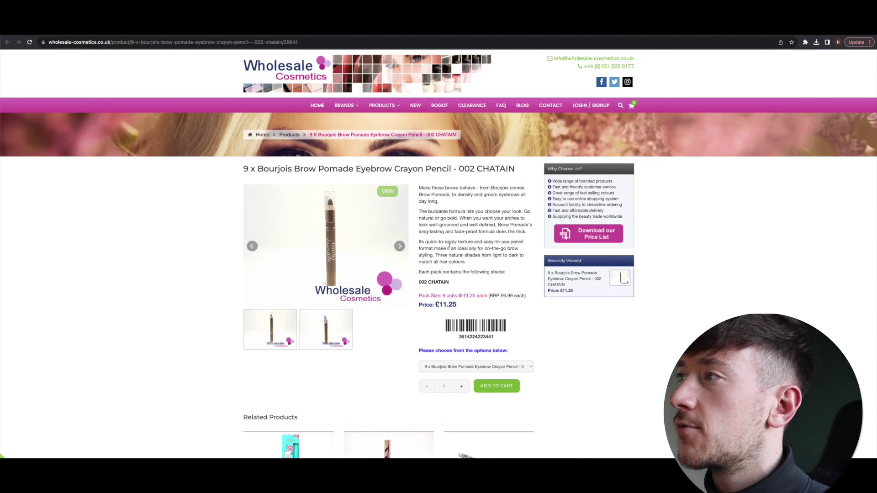
scroll(460, 272, down, 1)
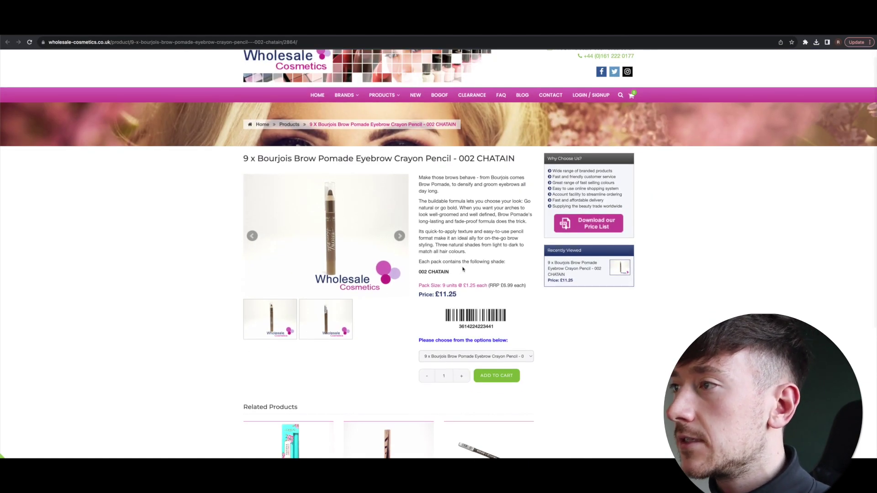
scroll(464, 268, down, 5)
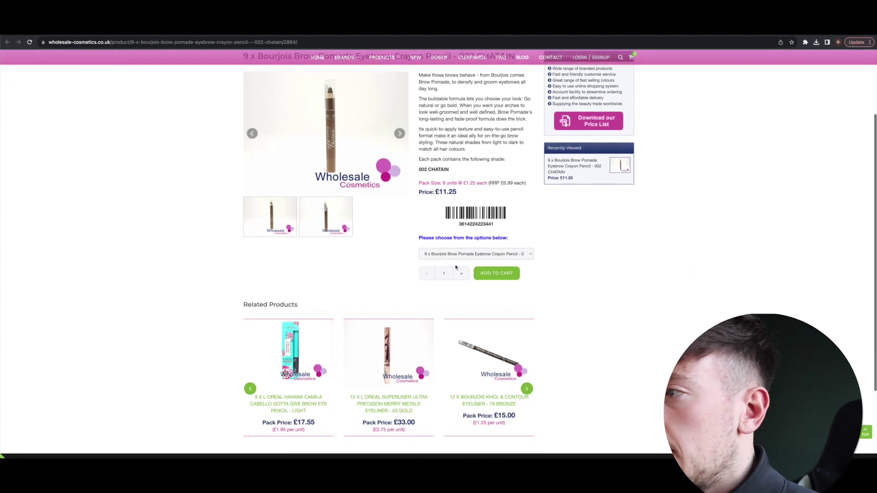
scroll(309, 249, up, 3)
scroll(309, 249, up, 3)
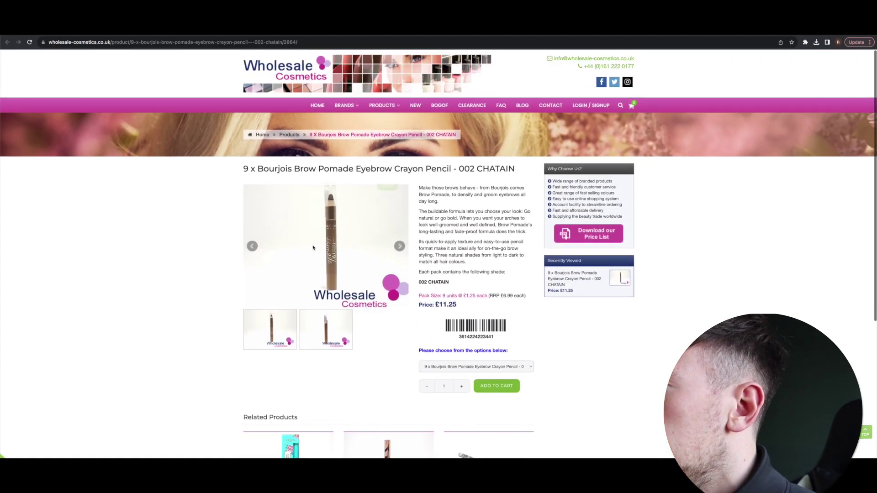
- Look at the second supplier photo of the 002 CHATAIN brow pencil in enlarged view and close it
click(400, 246)
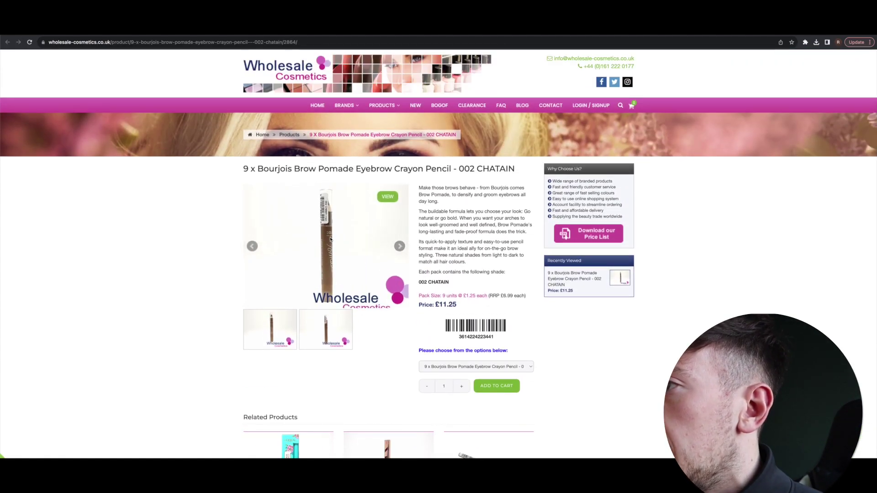
click(389, 198)
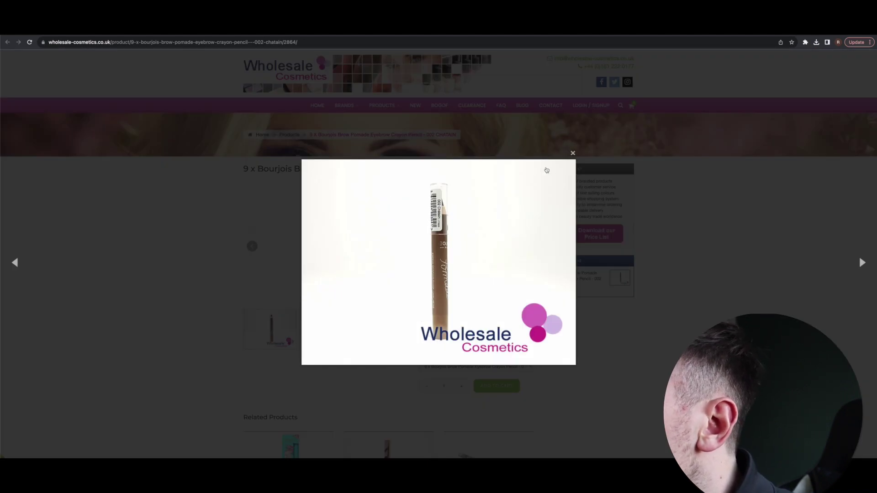
click(573, 153)
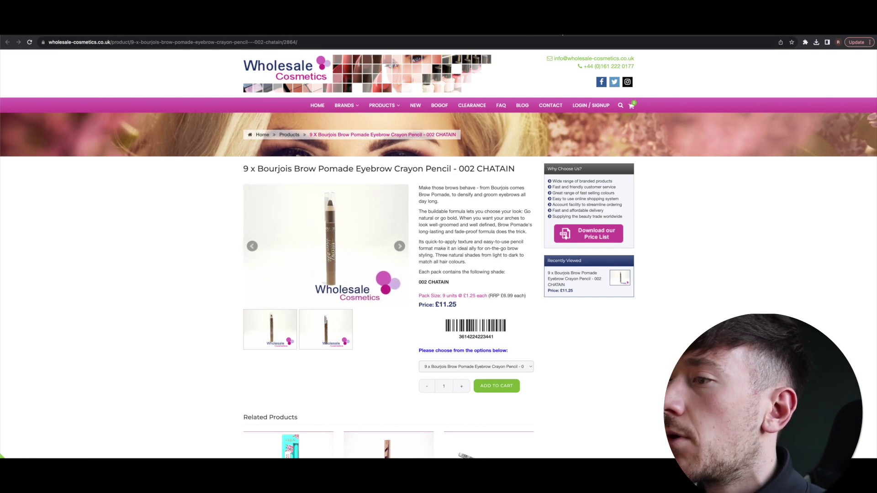
- Return to the Brow Pomade 2 Chatain Amazon listing and examine its profit, ROI, alerts, fees and FBA offers in SellerAmp
click(569, 35)
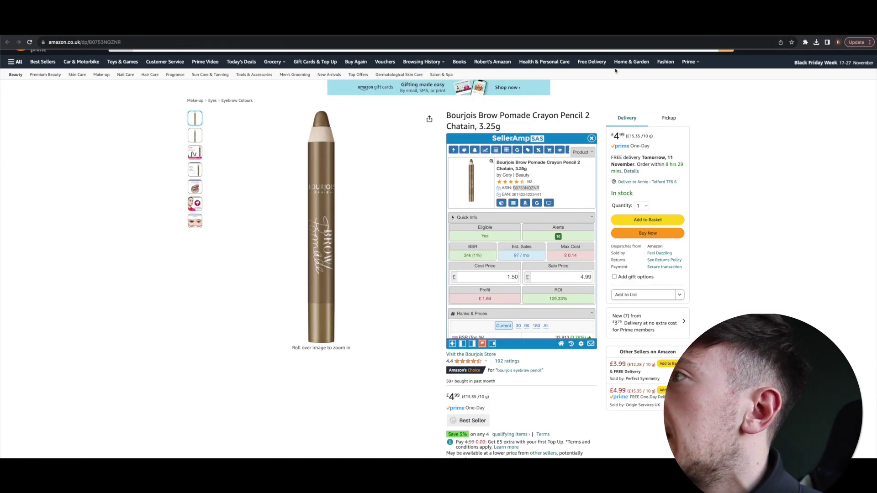
key(ctrl+Tab)
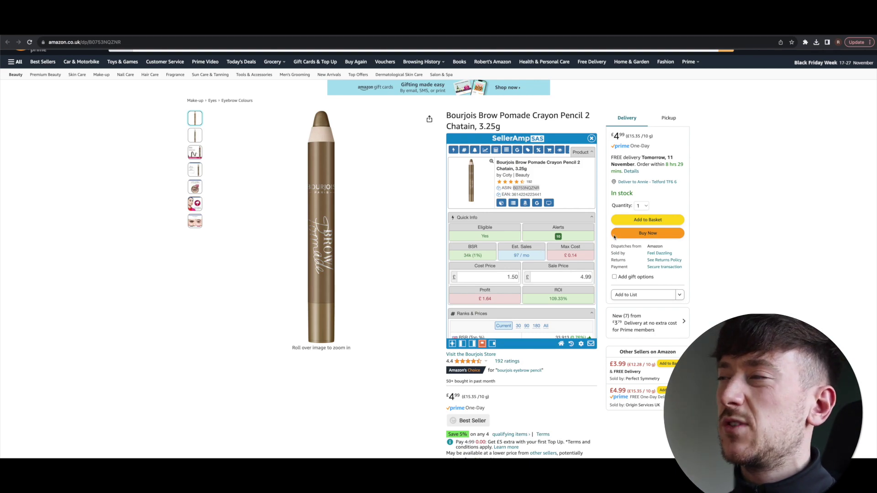
scroll(519, 252, down, 1)
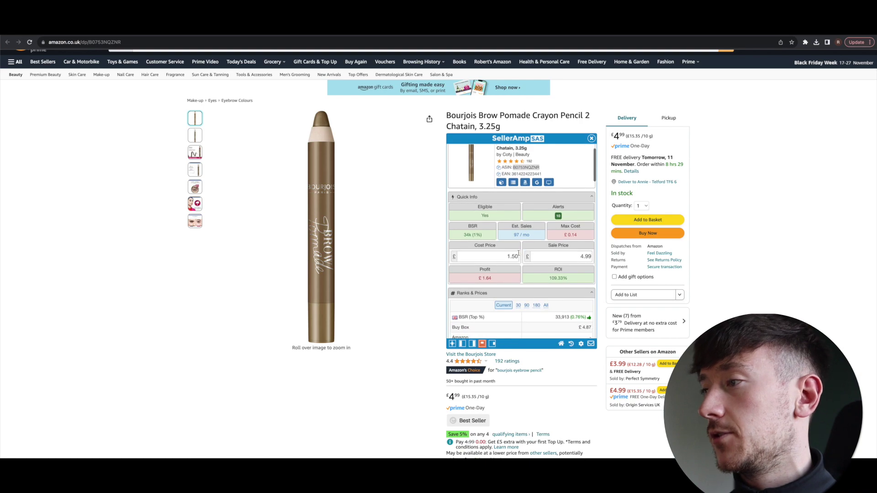
scroll(521, 236, down, 2)
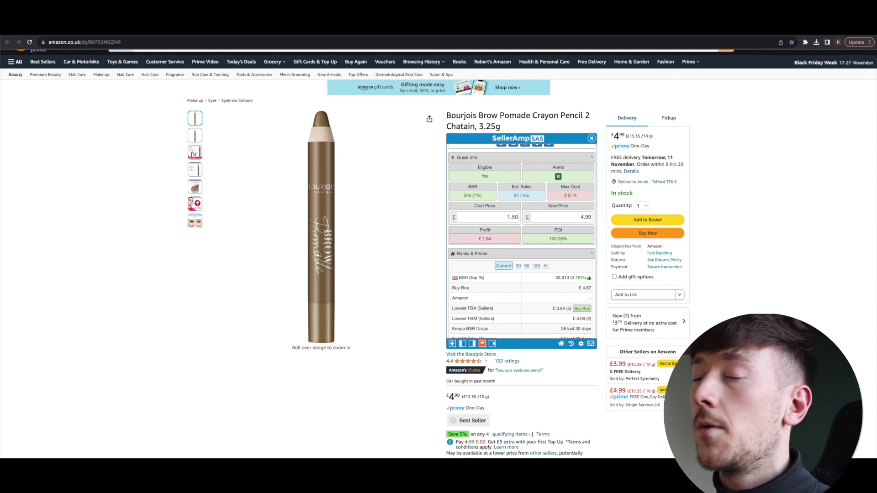
scroll(561, 240, down, 10)
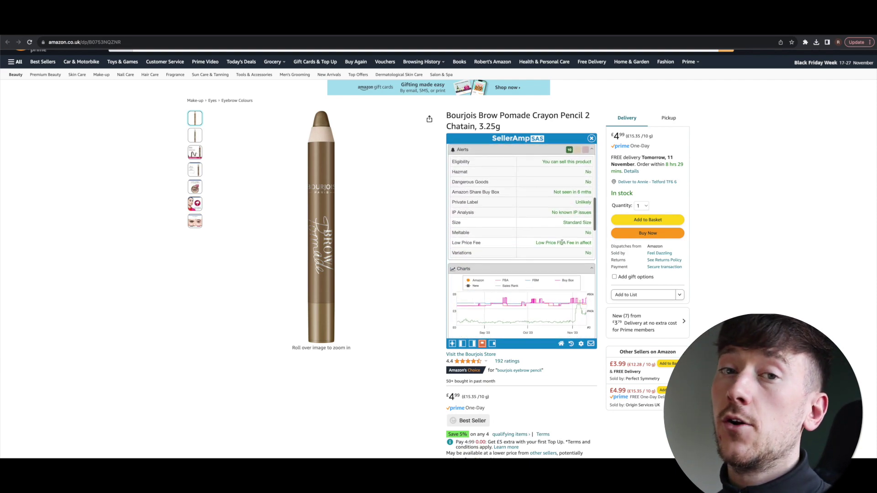
scroll(561, 243, down, 10)
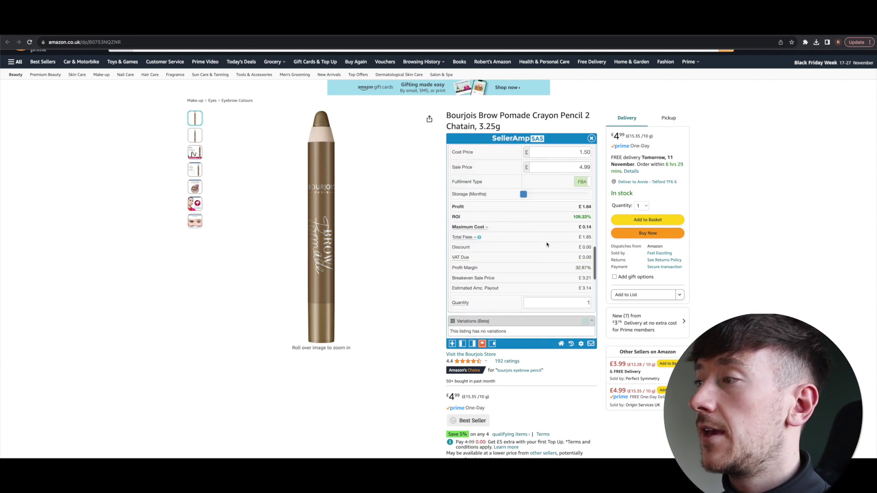
scroll(547, 244, down, 8)
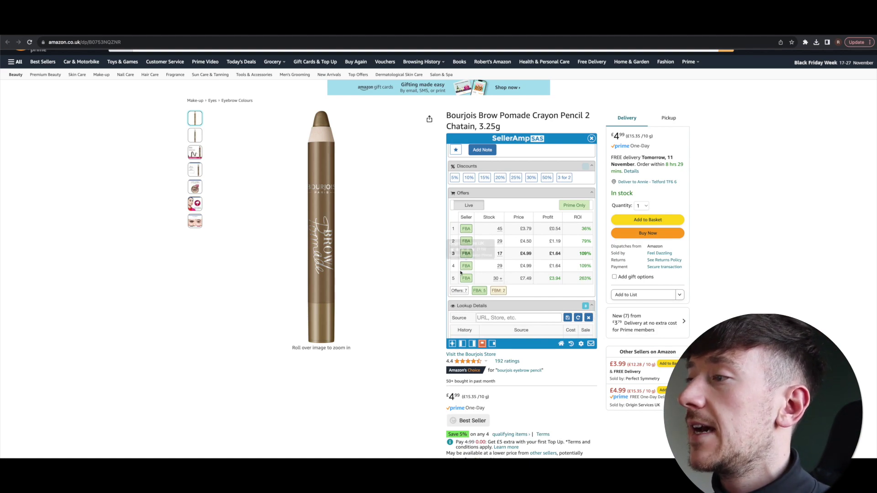
mouse_move(463, 280)
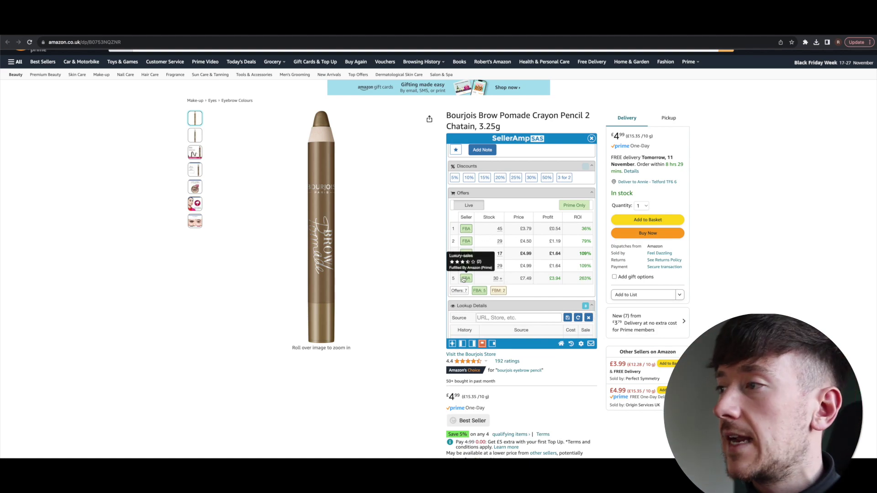
scroll(539, 277, up, 6)
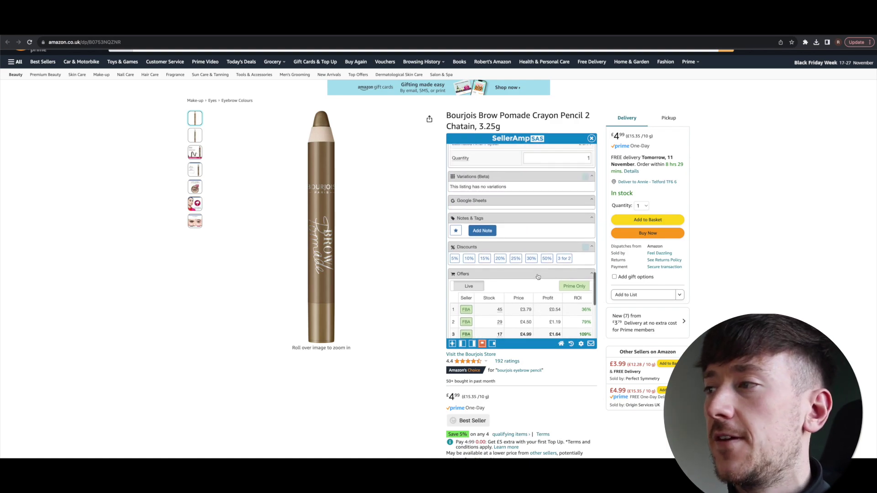
text(50)
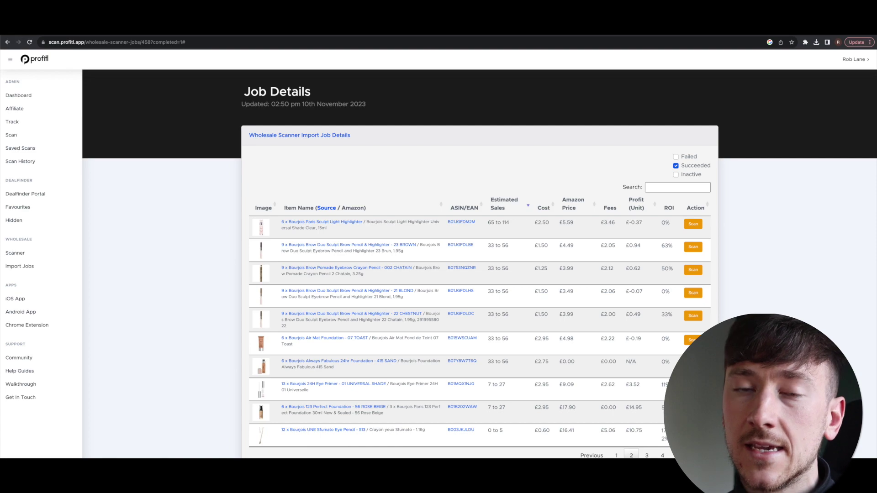
- Sort the scan's job details by estimated sales, highest first, and check the top product's sales range
click(523, 209)
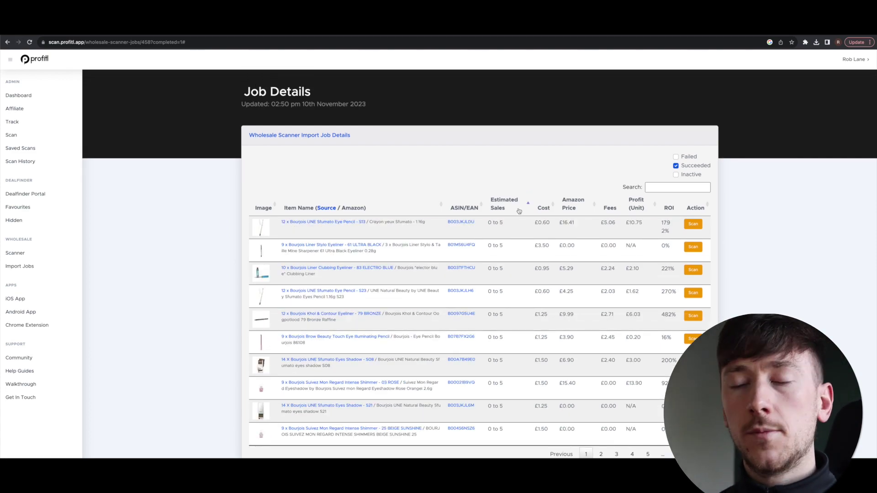
click(522, 209)
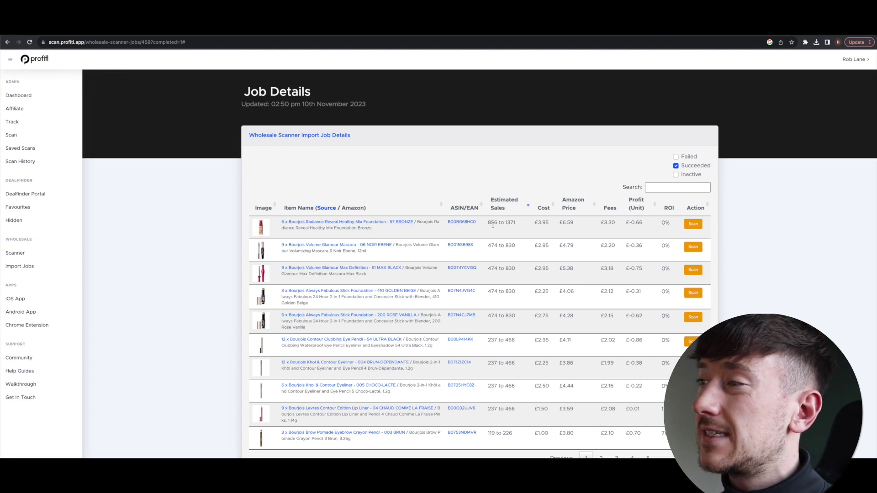
drag(489, 223, 501, 223)
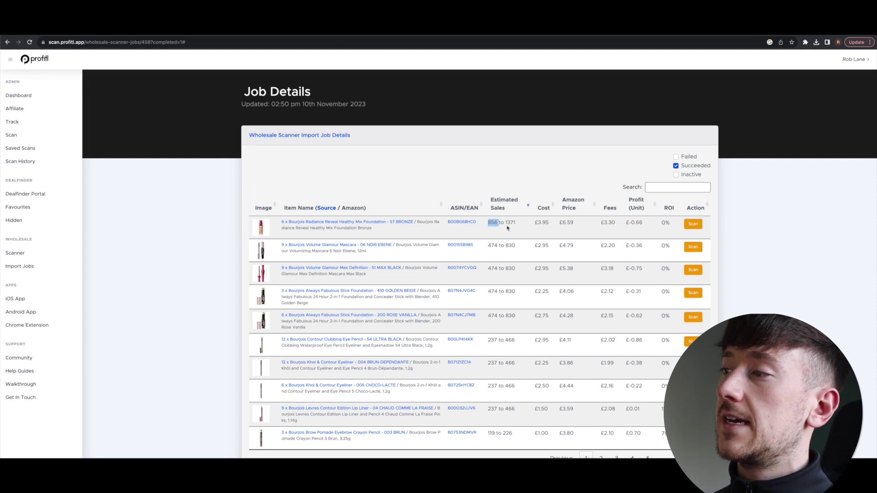
- Open the Amazon listing of the Radiance Reveal Healthy Mix Foundation 57 BRONZE and check the review percentages of its colour variations
click(463, 224)
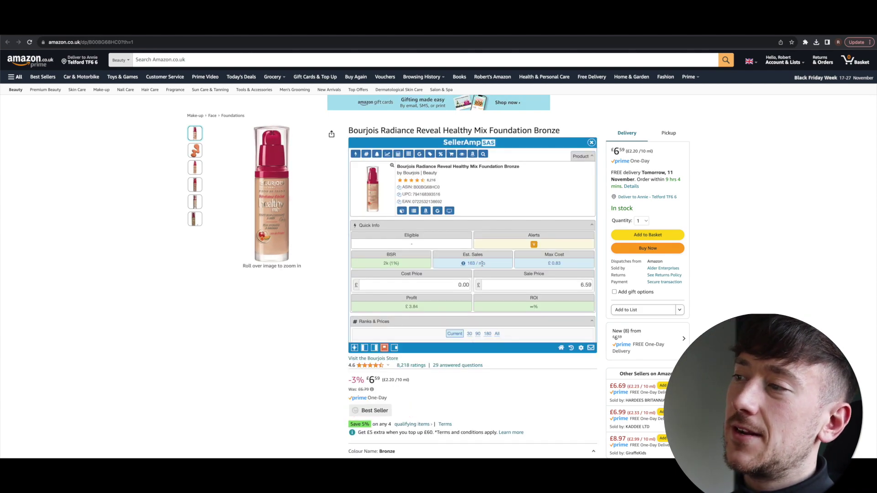
scroll(481, 265, down, 10)
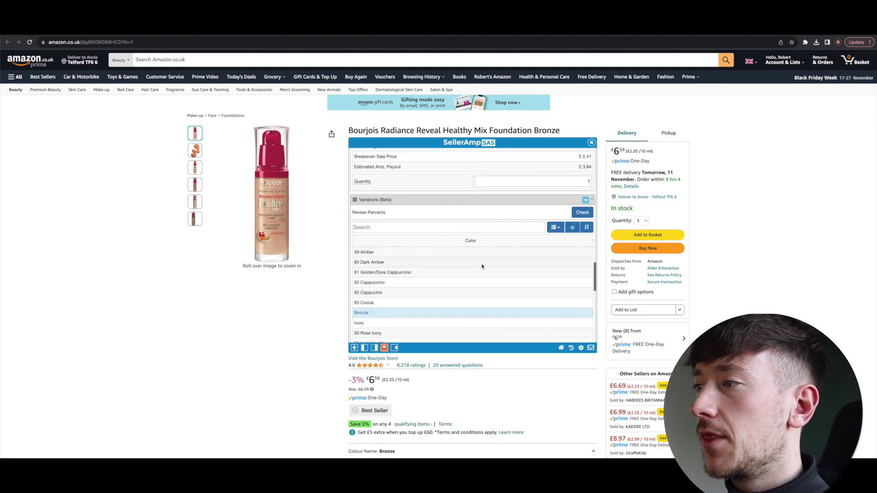
scroll(482, 266, down, 2)
scroll(530, 247, up, 3)
click(577, 192)
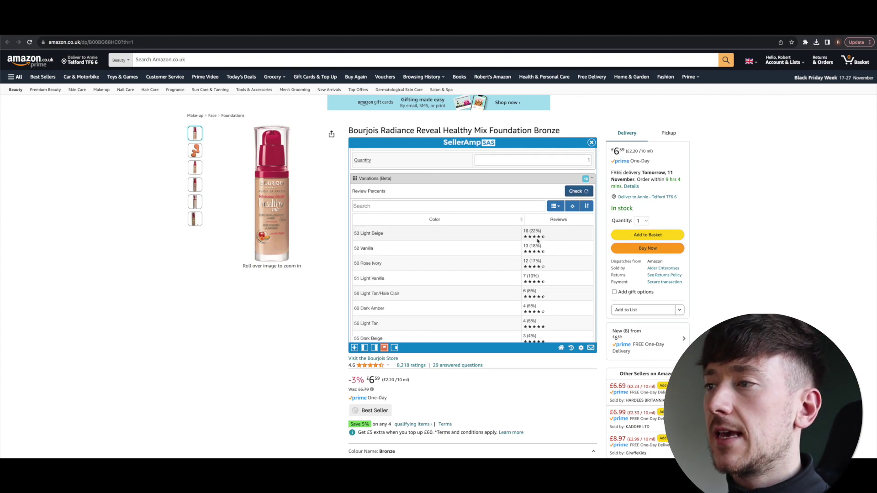
scroll(539, 241, down, 2)
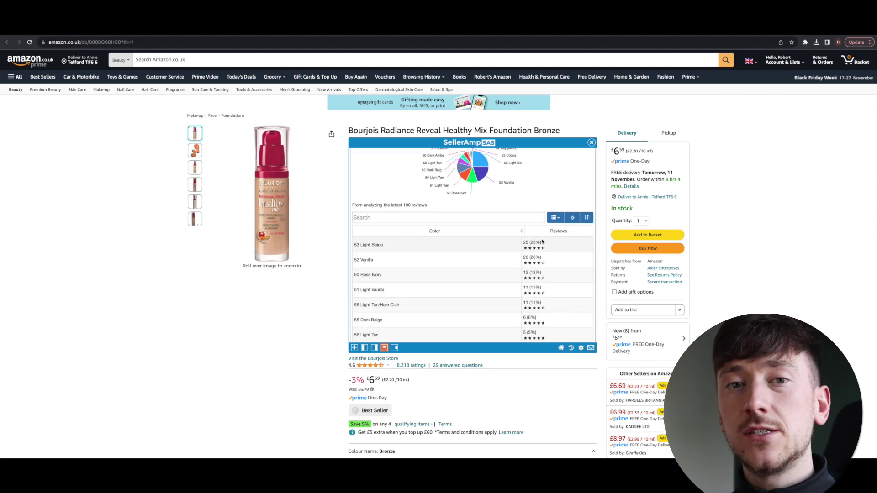
scroll(502, 228, up, 1)
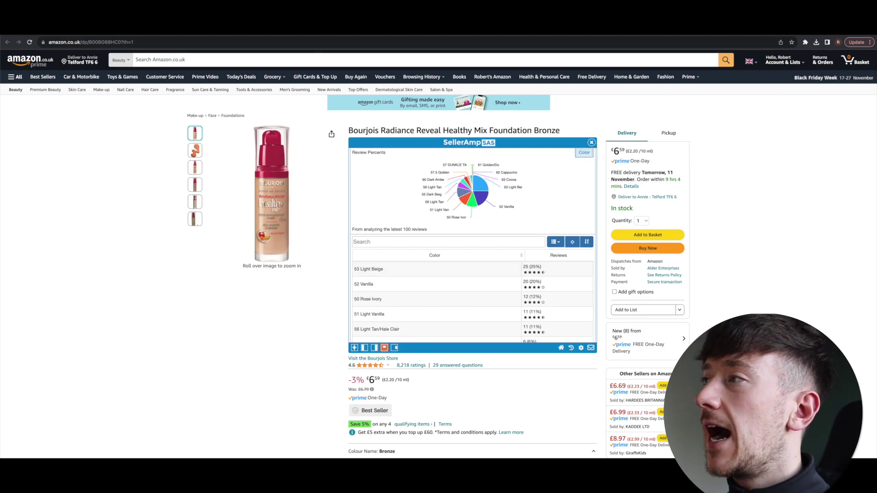
- Open the Amazon listing of the Volume Glamour Mascara 06 NOIR EBENE from the job details and compare its estimated sales with the scan
click(471, 35)
scroll(475, 228, down, 3)
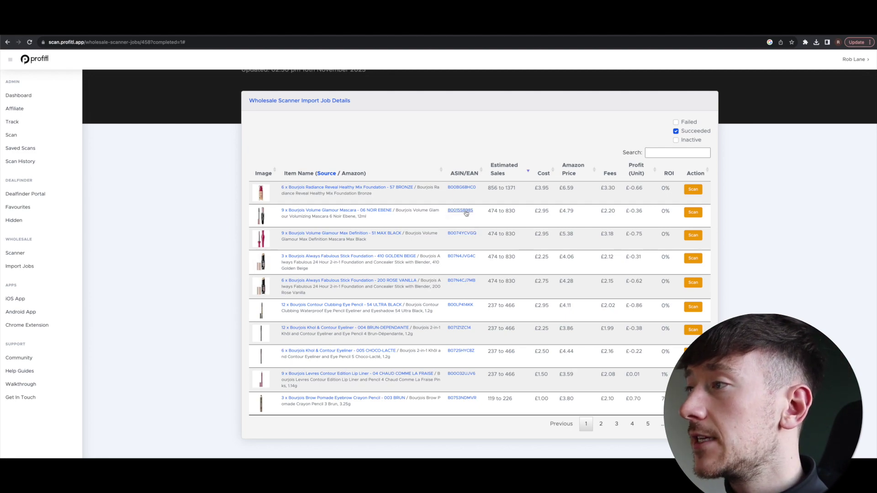
click(466, 212)
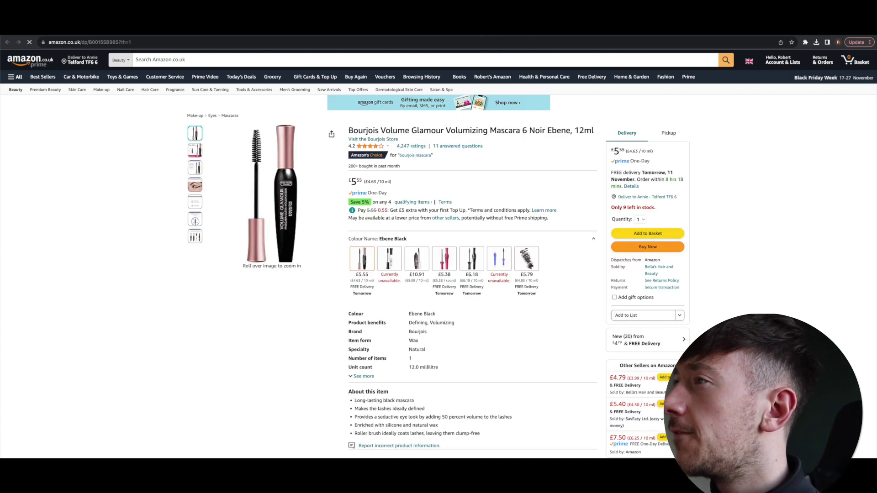
key(alt+Left)
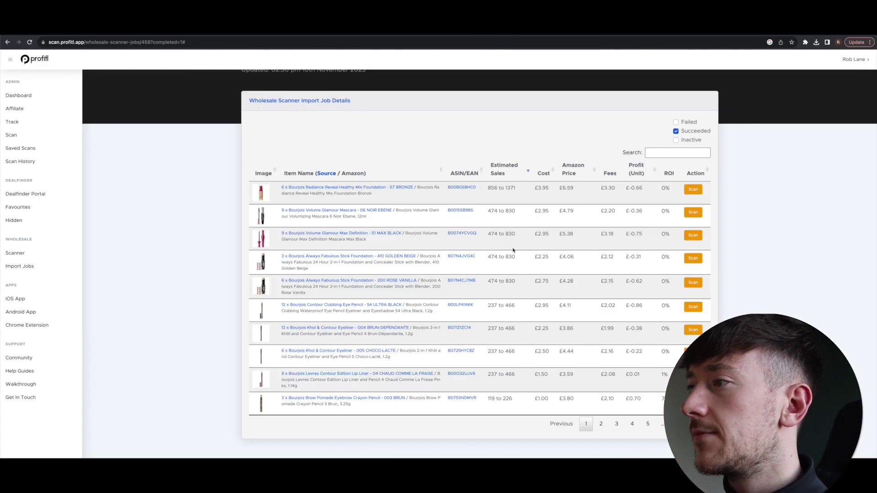
drag(487, 210, 518, 211)
key(alt+Right)
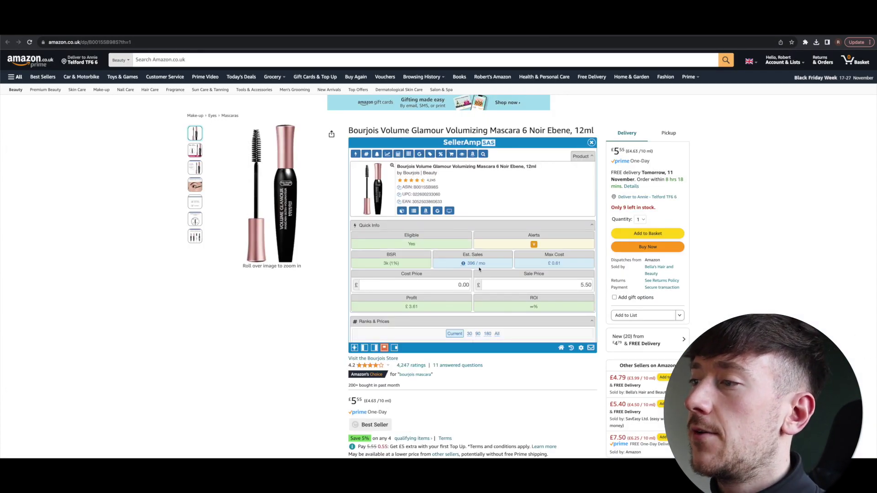
- Examine the mascara's ranks, prices, colour variations and seller offers in SellerAmp
scroll(479, 270, down, 3)
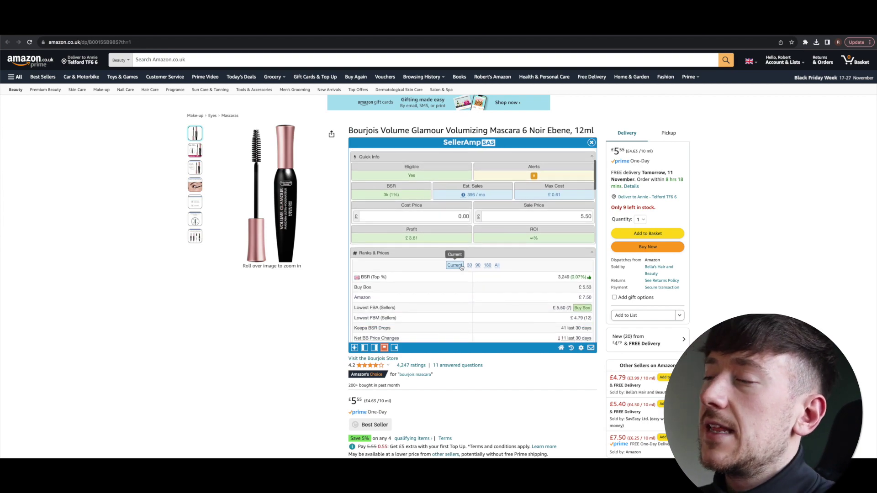
scroll(461, 268, down, 3)
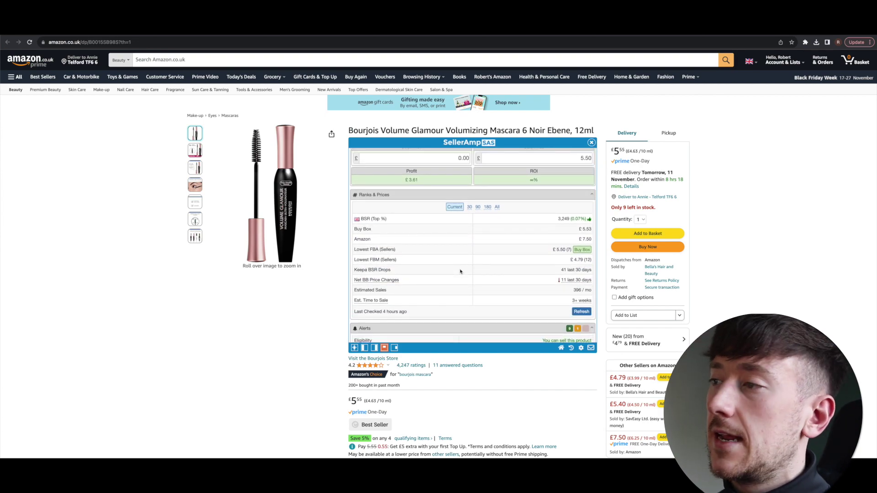
scroll(459, 271, down, 15)
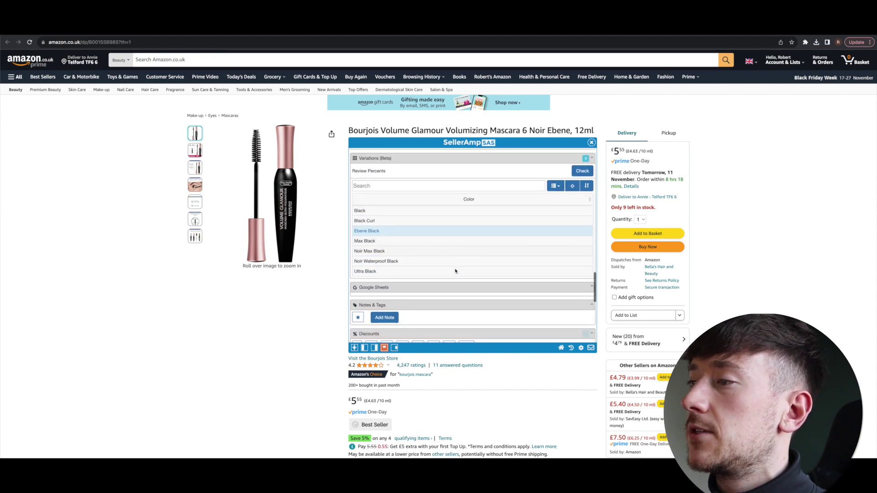
scroll(455, 271, up, 6)
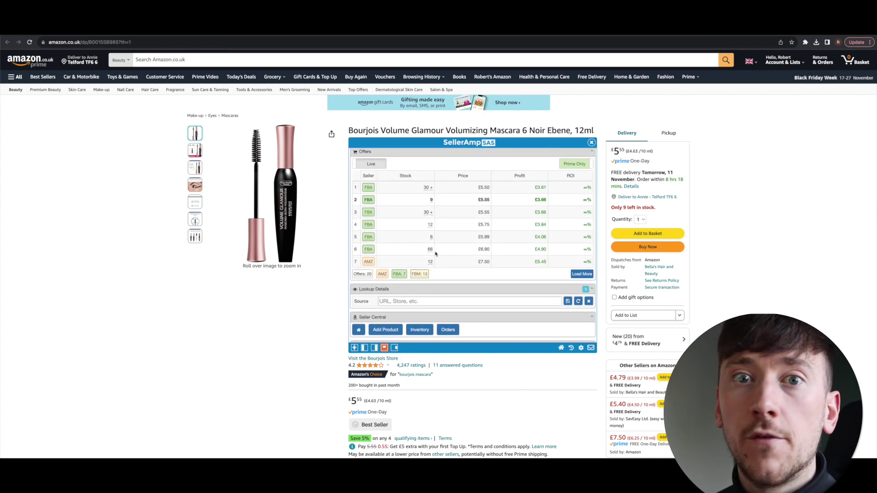